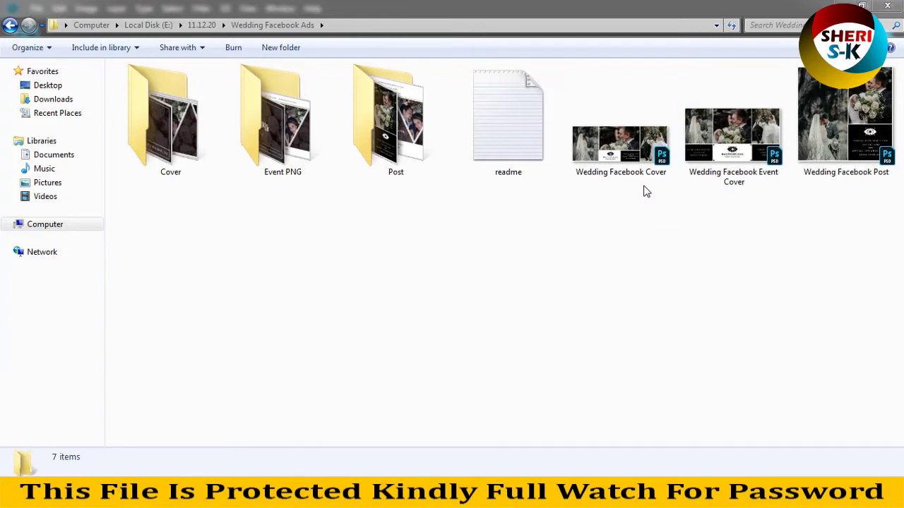
Open the Cover folder inside Wedding Facebook Ads.
double_click(164, 126)
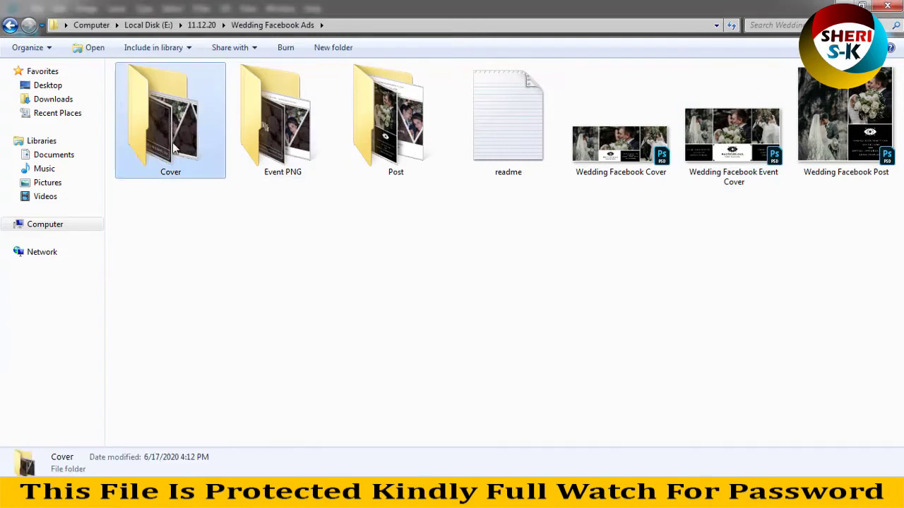
Preview cover images 1–3 in Photo Viewer, then close it and return to Wedding Facebook Ads.
double_click(160, 123)
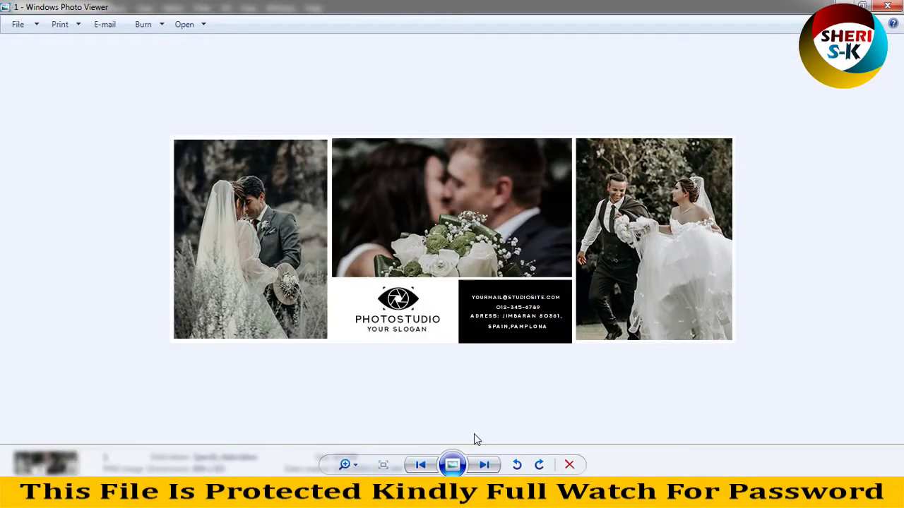
left_click(485, 466)
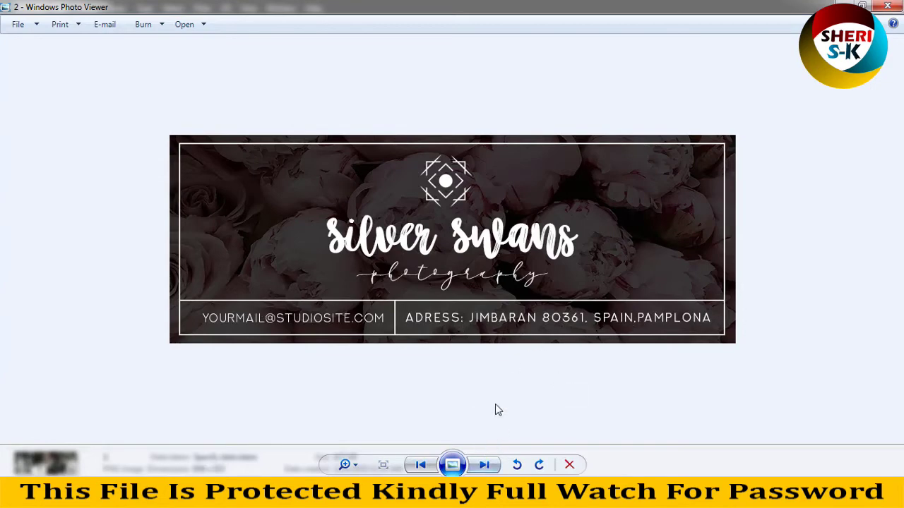
left_click(486, 466)
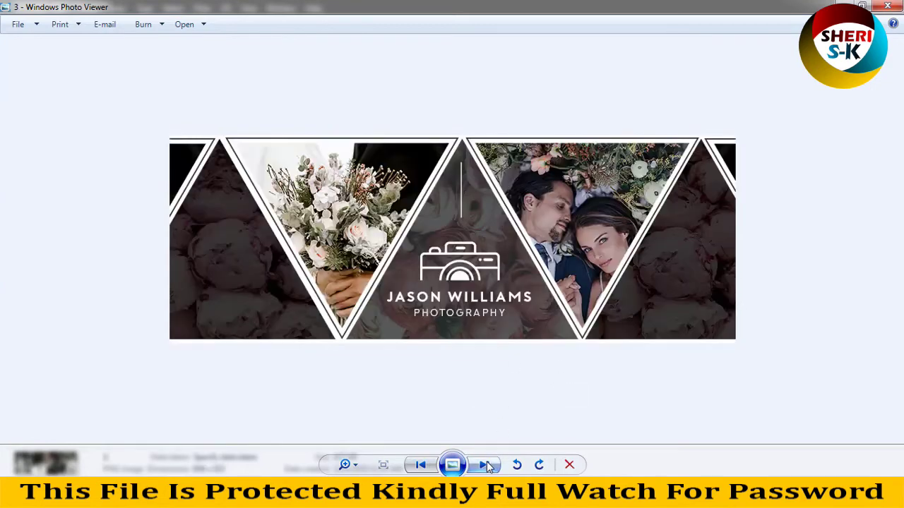
left_click(487, 465)
key("Left")
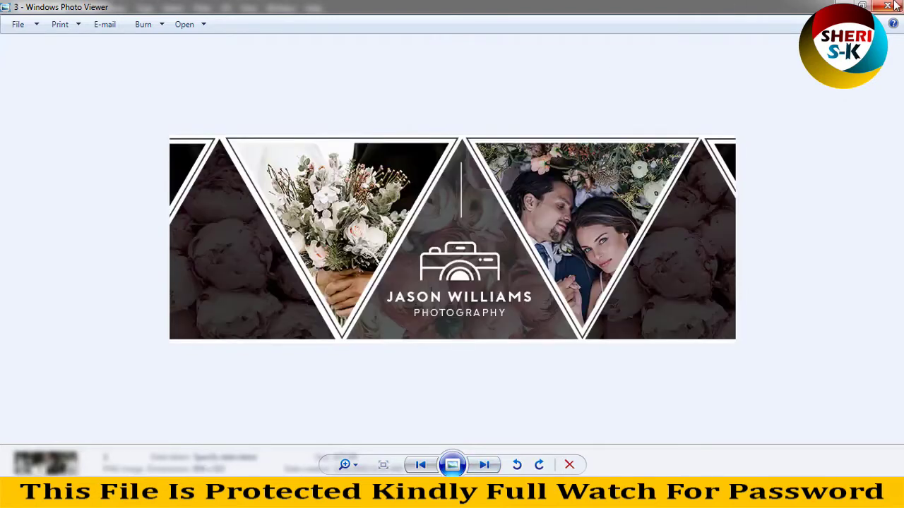
left_click(895, 6)
left_click(9, 25)
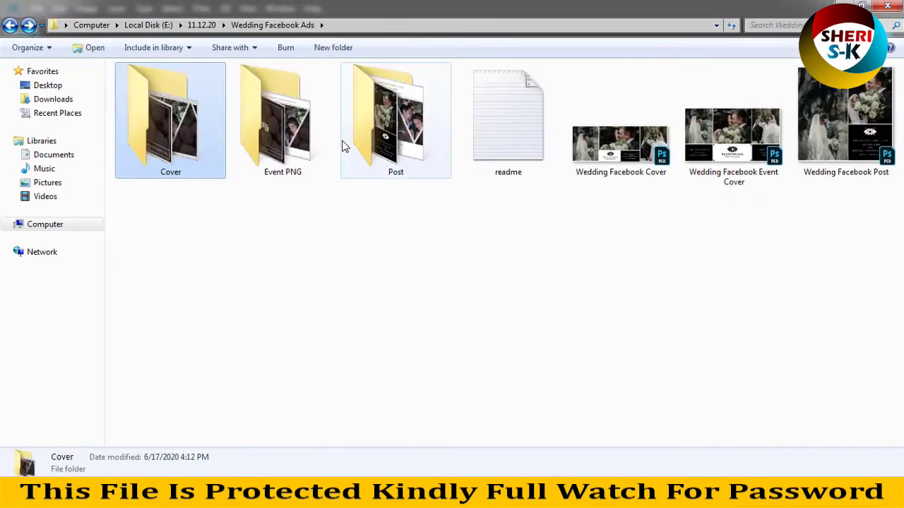
Look inside the Event PNG and Post folders, returning to Wedding Facebook Ads each time.
left_click(279, 124)
double_click(279, 123)
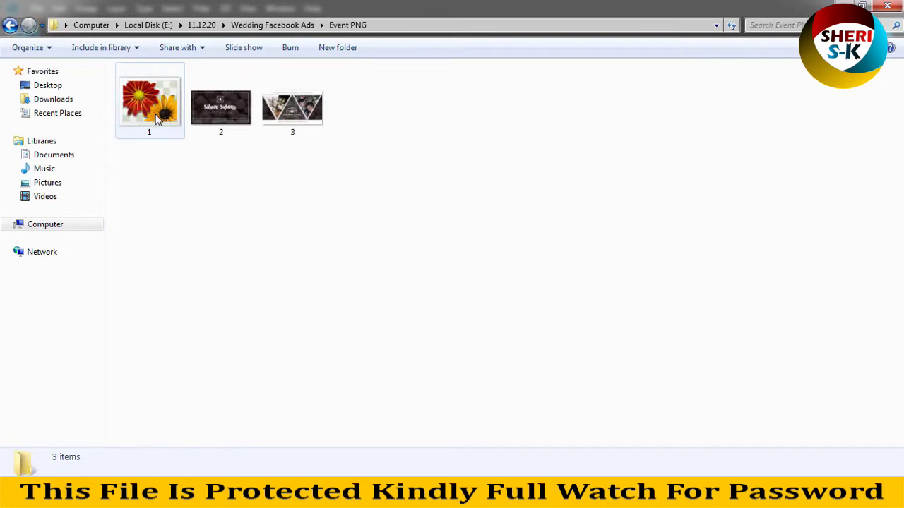
left_click(10, 25)
double_click(395, 120)
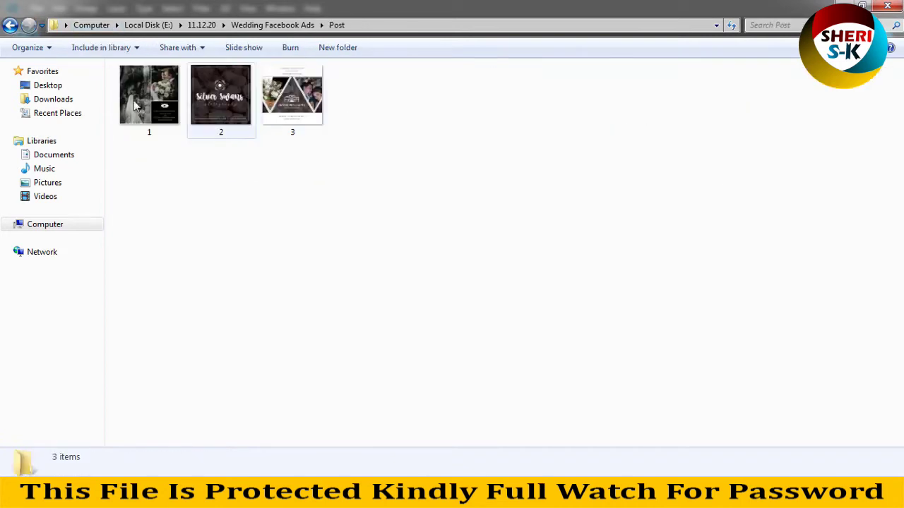
left_click(10, 25)
Select among the three PSD templates and drag Wedding Facebook Cover.psd out to open it in Photoshop.
left_click_drag(853, 211, 619, 139)
left_click(784, 221)
left_click(817, 172)
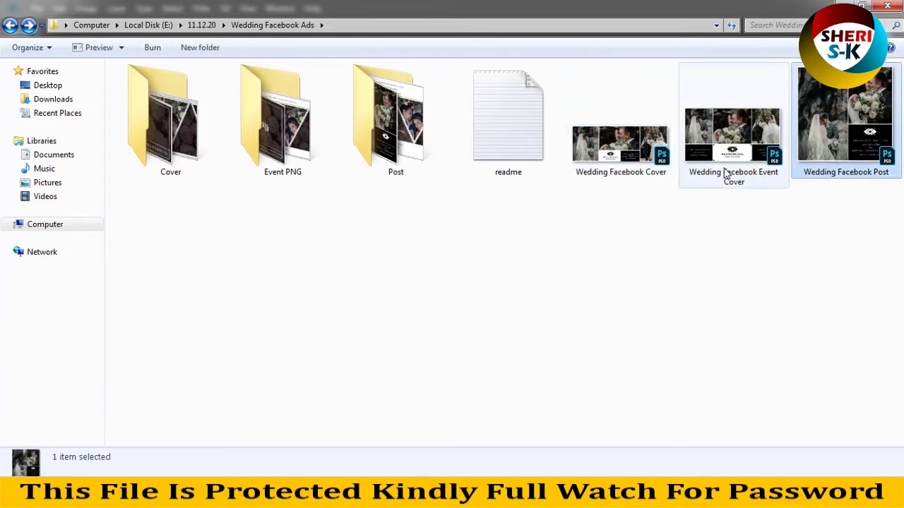
left_click(607, 150)
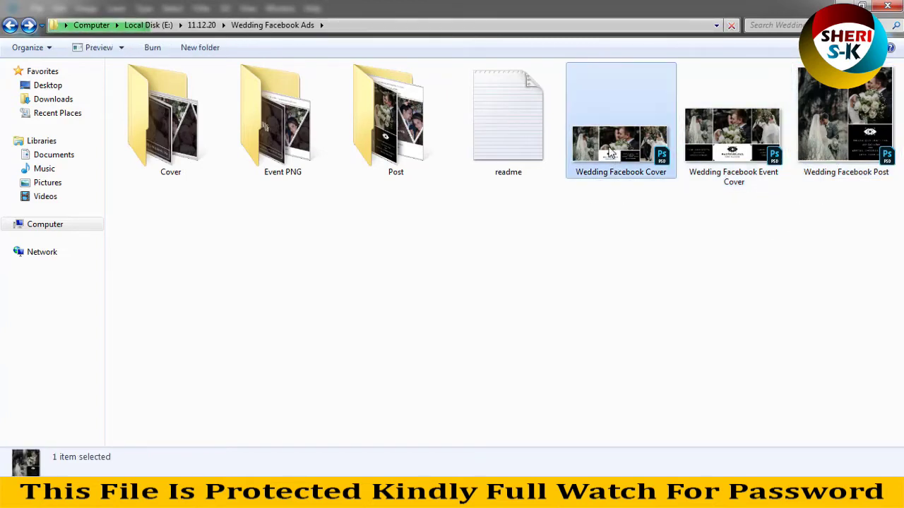
left_click(738, 132)
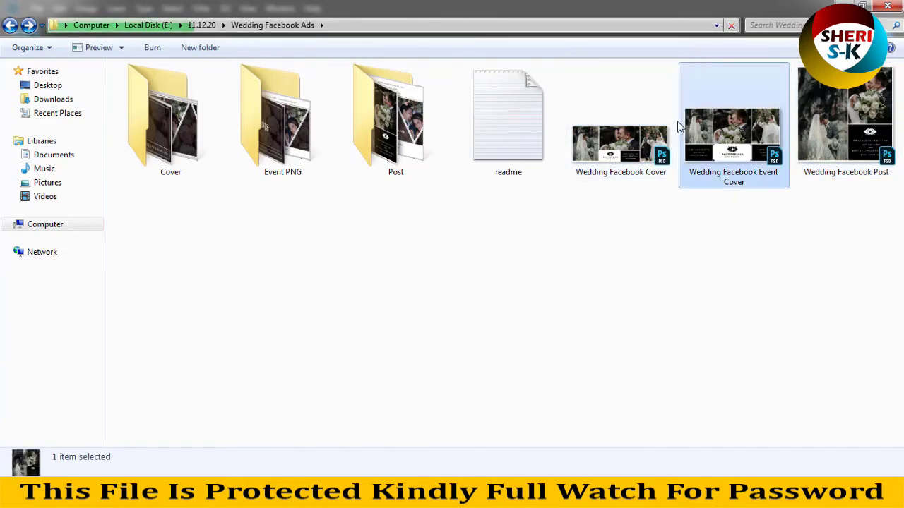
left_click(840, 141)
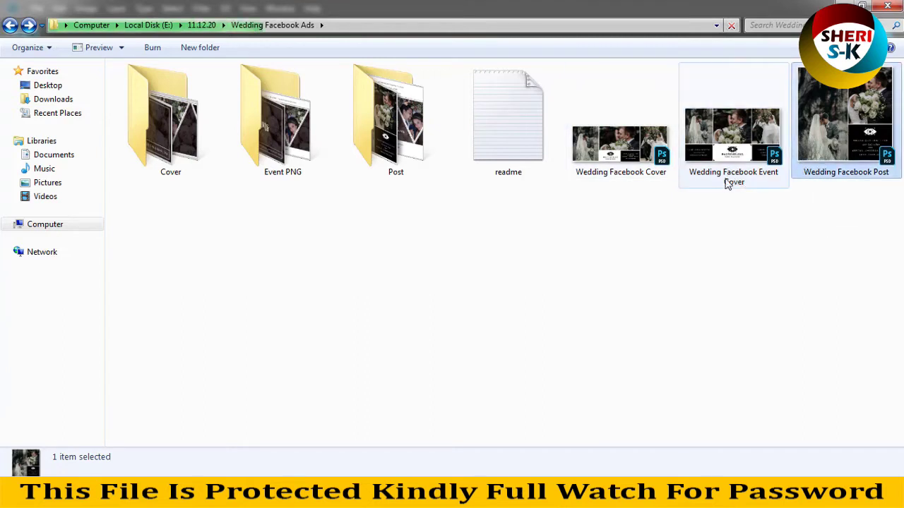
left_click(622, 145)
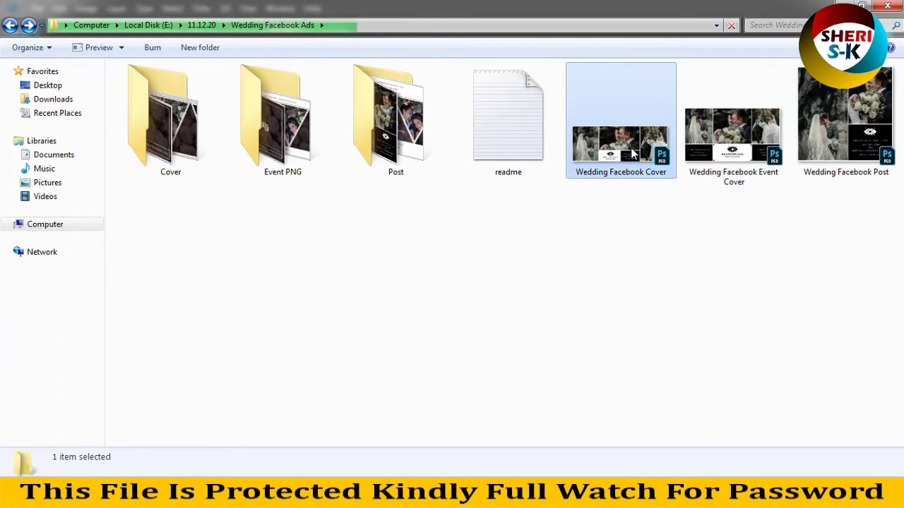
left_click_drag(627, 166, 249, 227)
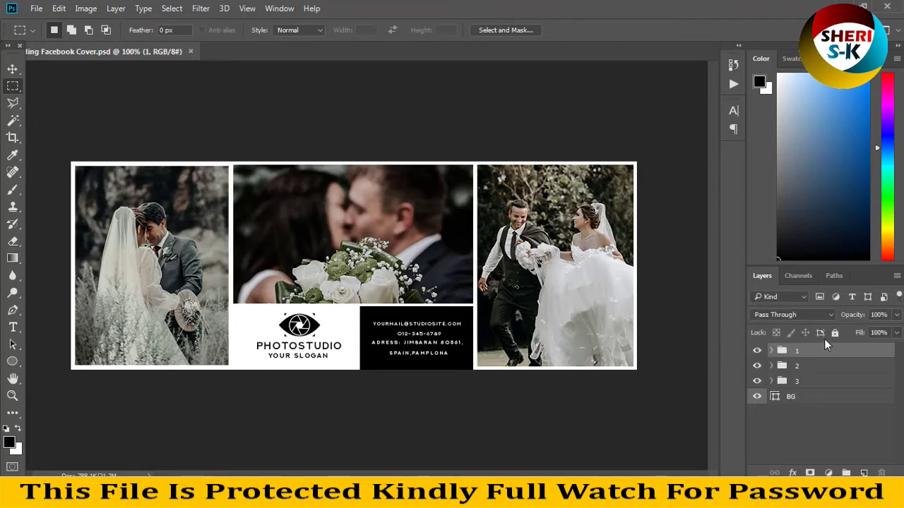
Hide groups 1, 2 and 3 to preview the silver swans and Jason Williams designs, then show them all again.
left_click(757, 353)
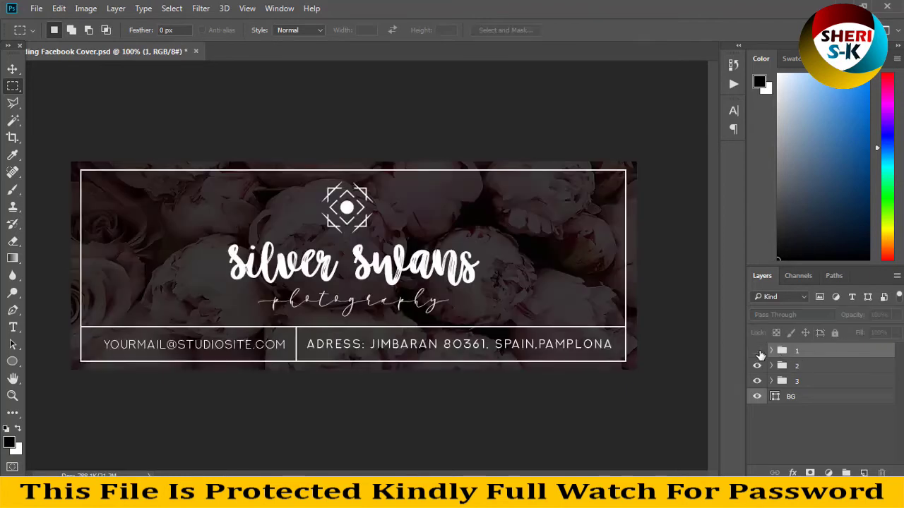
left_click(758, 366)
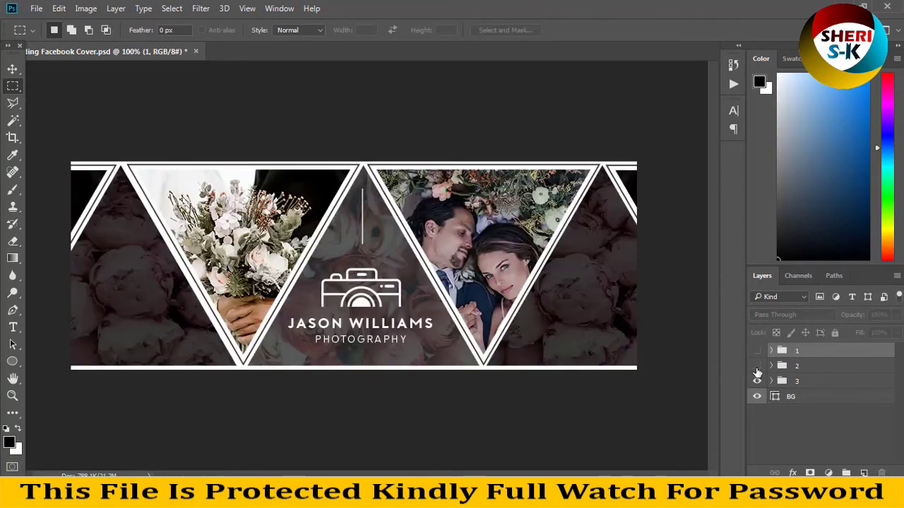
left_click(757, 382)
left_click(757, 381)
left_click(757, 365)
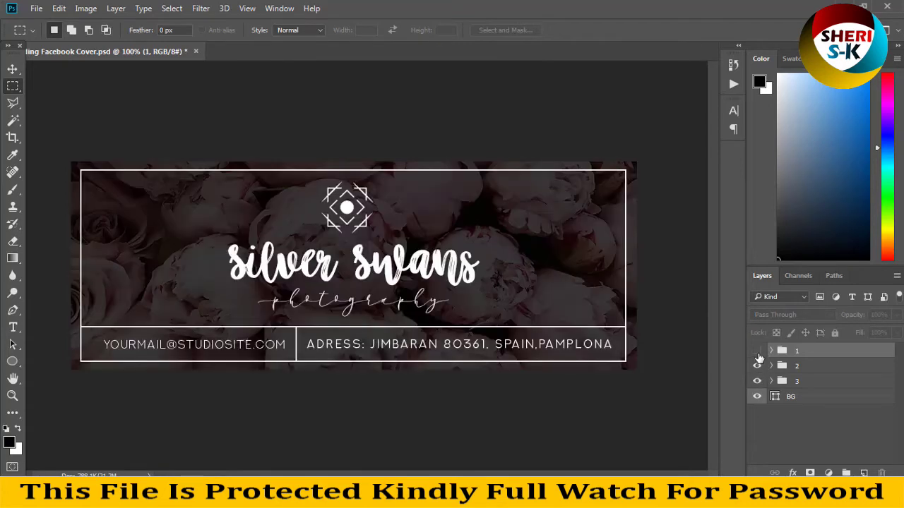
left_click(757, 352)
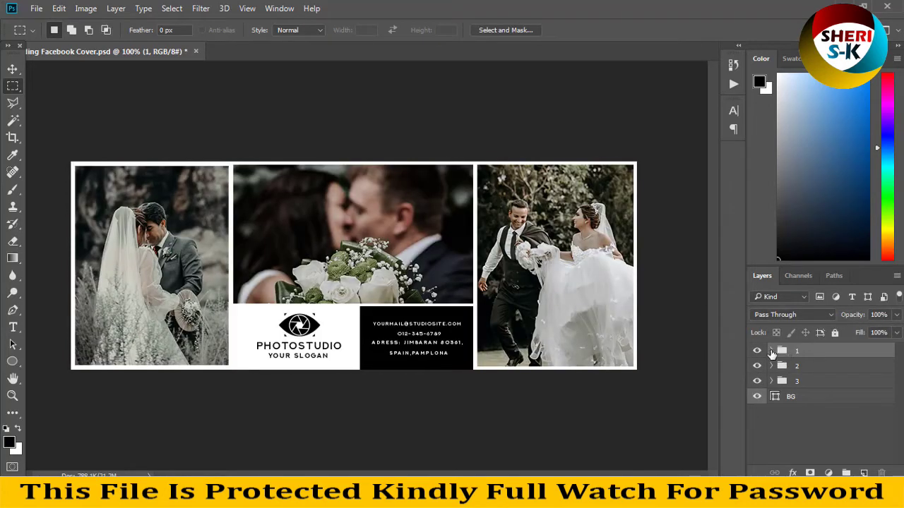
left_click(771, 351)
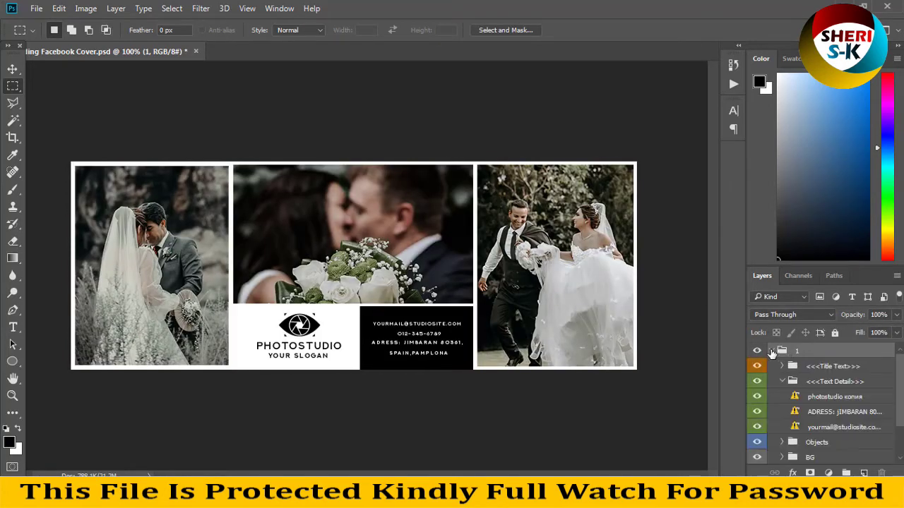
Auto-select the left wedding photo's layer with the Move tool and open its smart object contents.
left_click(831, 369)
left_click(831, 382)
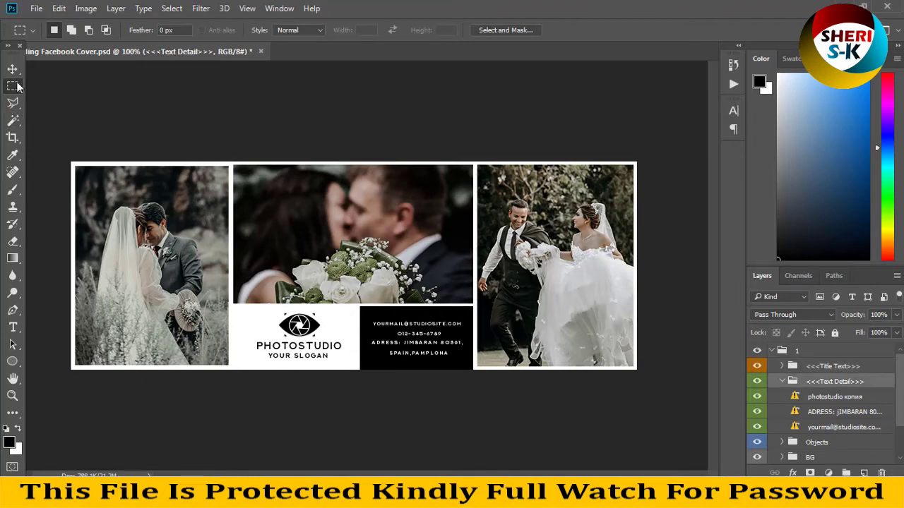
left_click(12, 68)
left_click(180, 267)
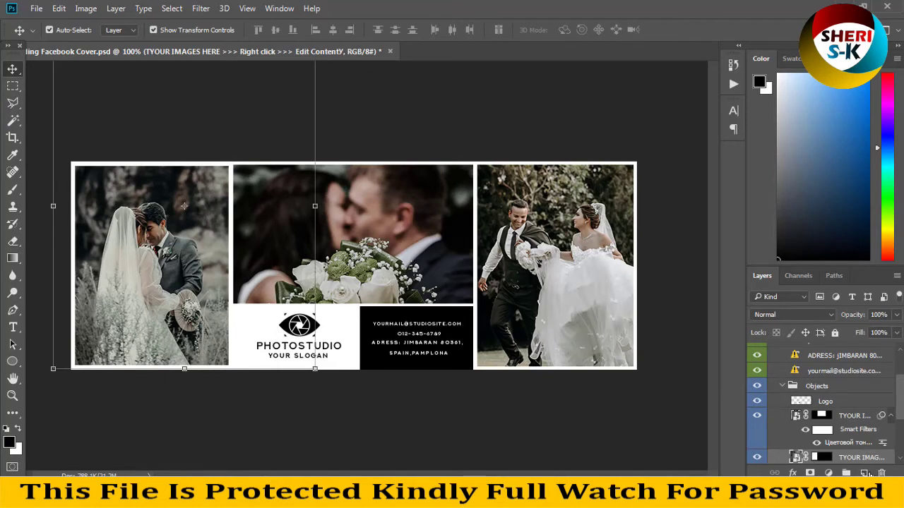
double_click(794, 457)
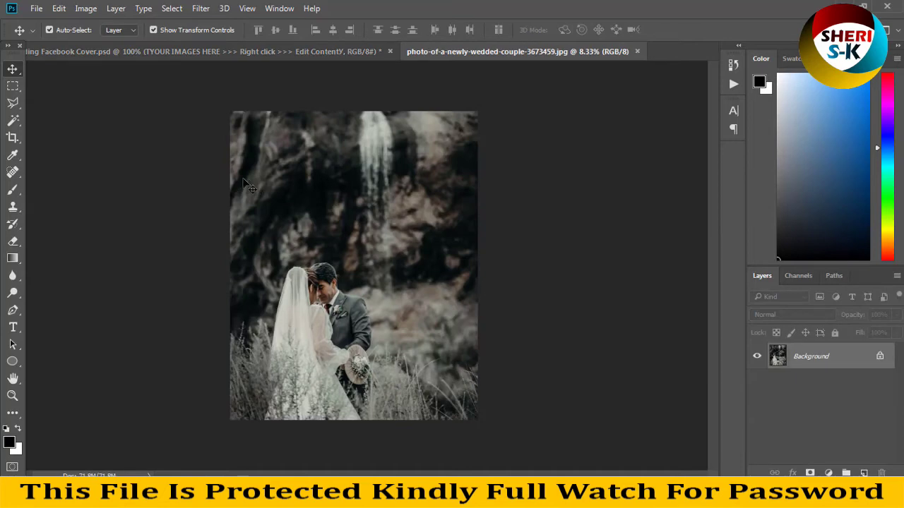
Open green-eyes-f-face-girl-head-hair-hd-wallpaper.jpg from disk.
left_click(36, 9)
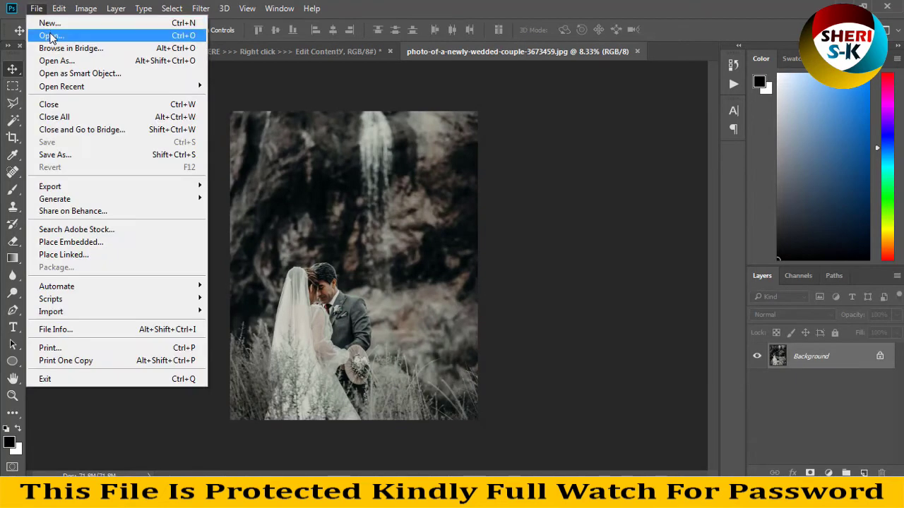
left_click(46, 34)
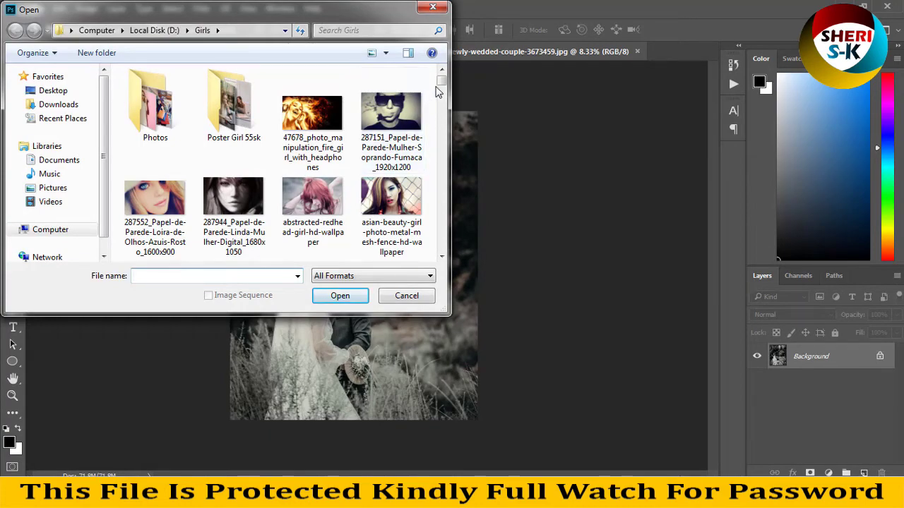
left_click_drag(440, 82, 438, 125)
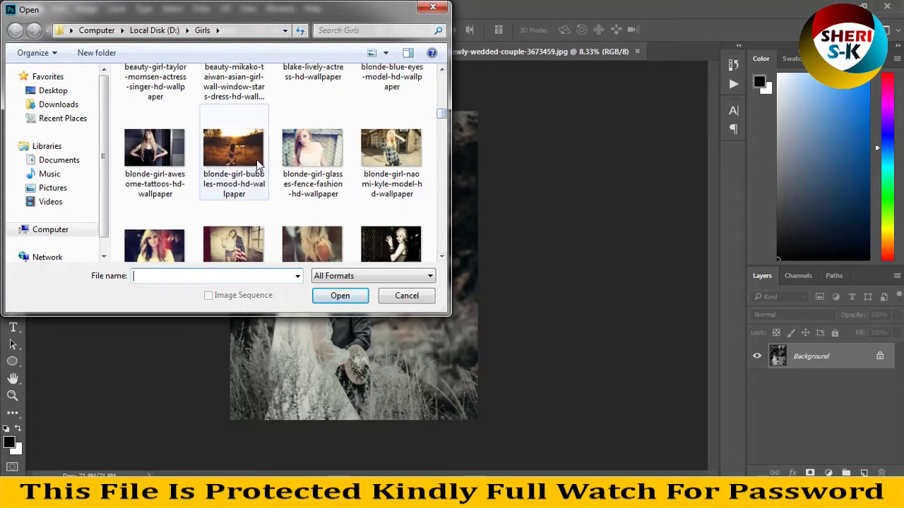
left_click(258, 189)
scroll(228, 221, "down", 1)
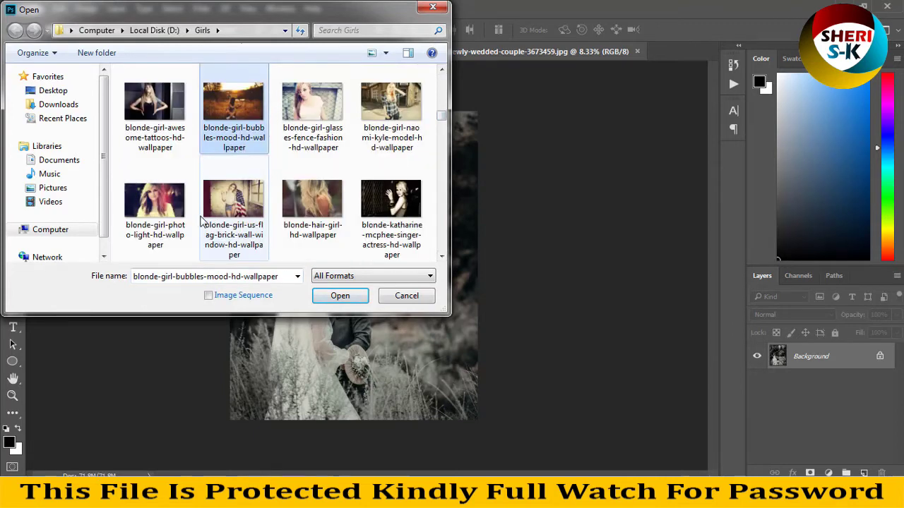
left_click(153, 200)
scroll(187, 196, "up", 2)
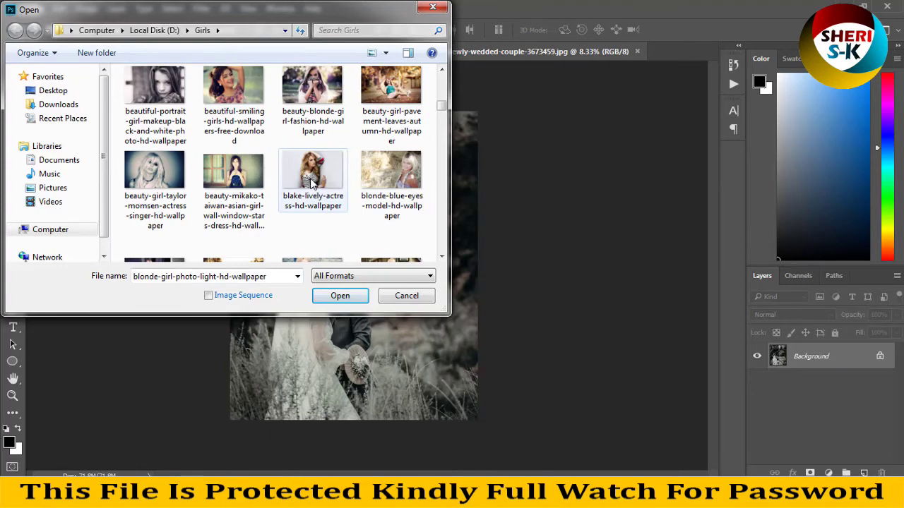
scroll(310, 182, "down", 9)
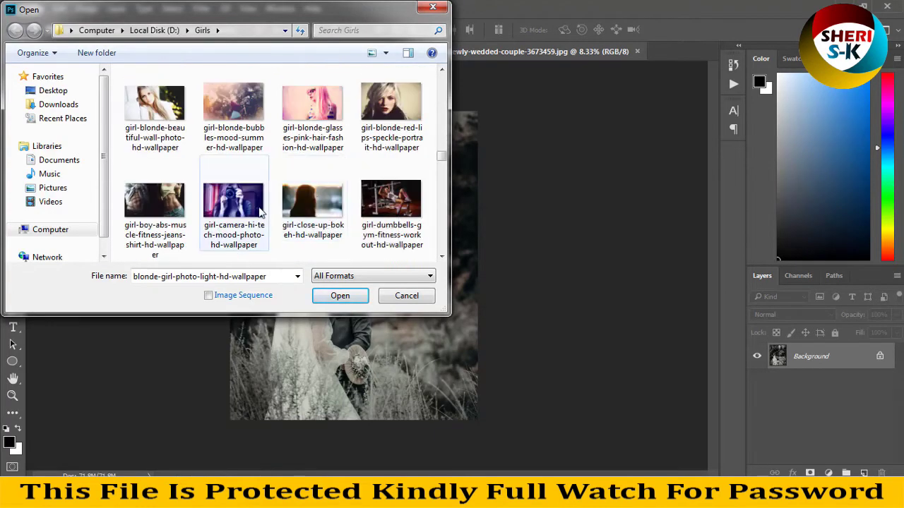
scroll(262, 211, "down", 3)
scroll(261, 210, "down", 6)
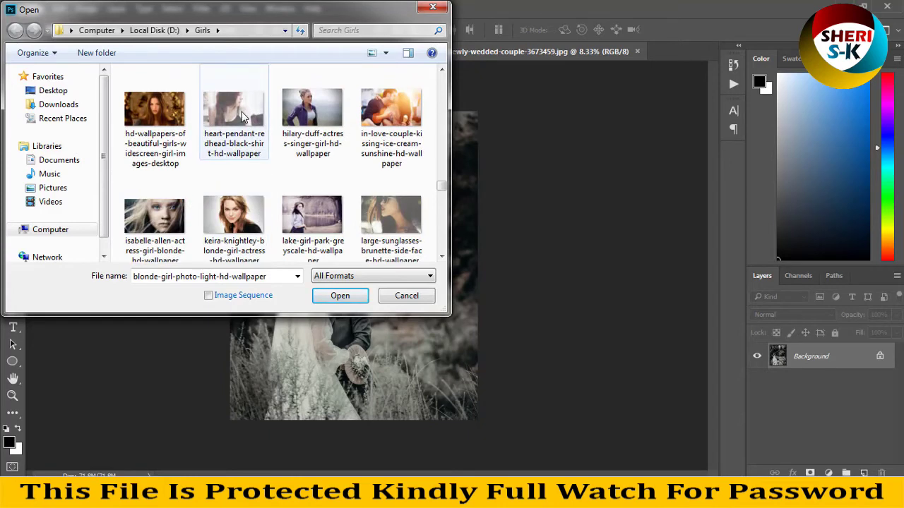
scroll(246, 115, "up", 1)
left_click(240, 106)
double_click(233, 88)
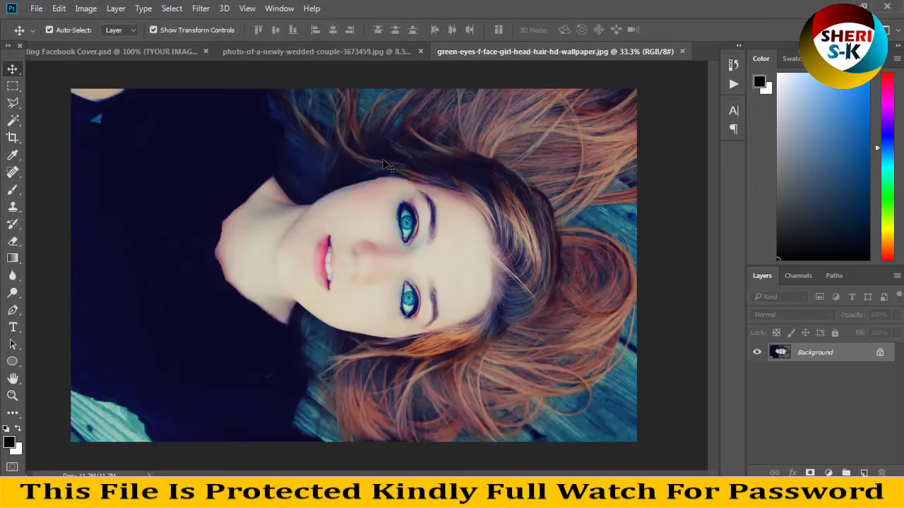
Apply Auto Contrast/Color, rotate the portrait 90° clockwise then 180°, and float it in its own window.
key("shift+ctrl+l")
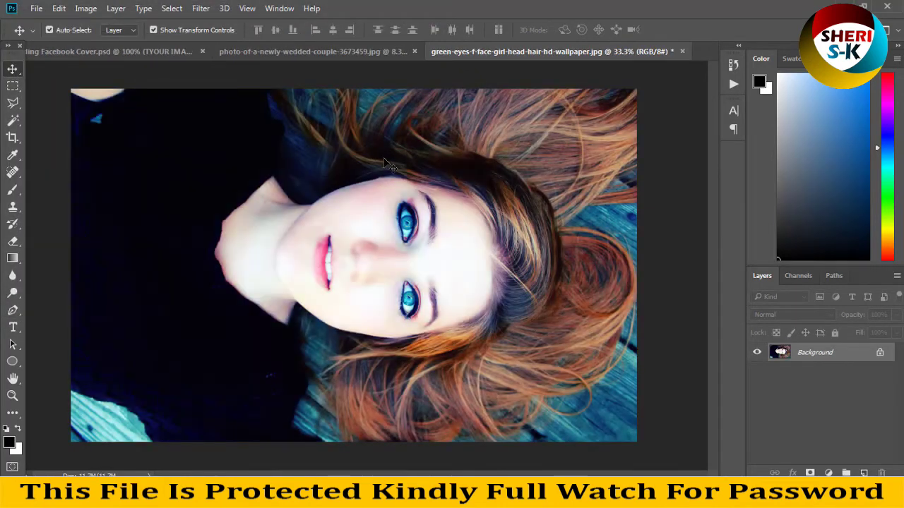
left_click(85, 8)
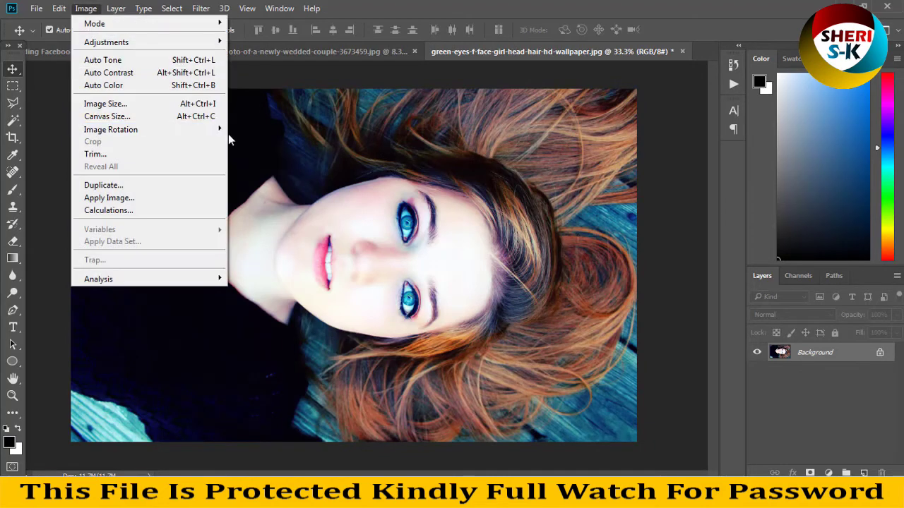
mouse_move(225, 131)
left_click(251, 141)
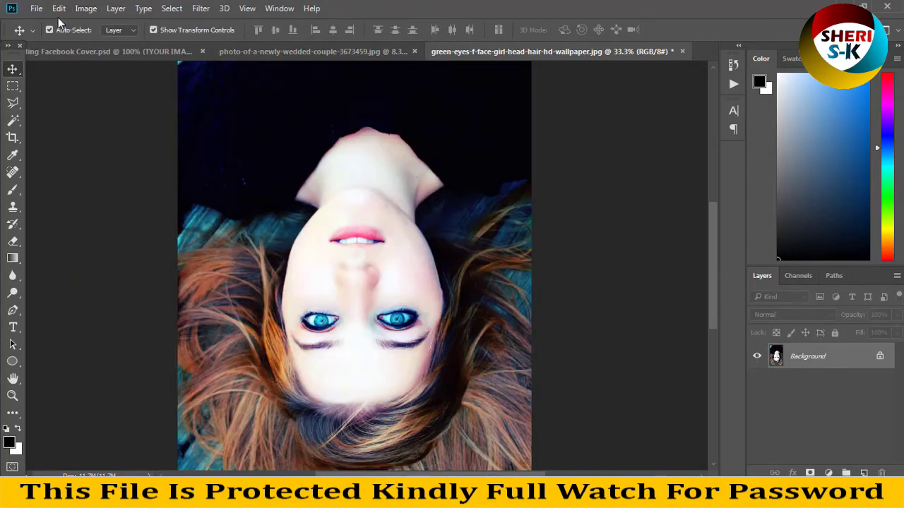
left_click(86, 8)
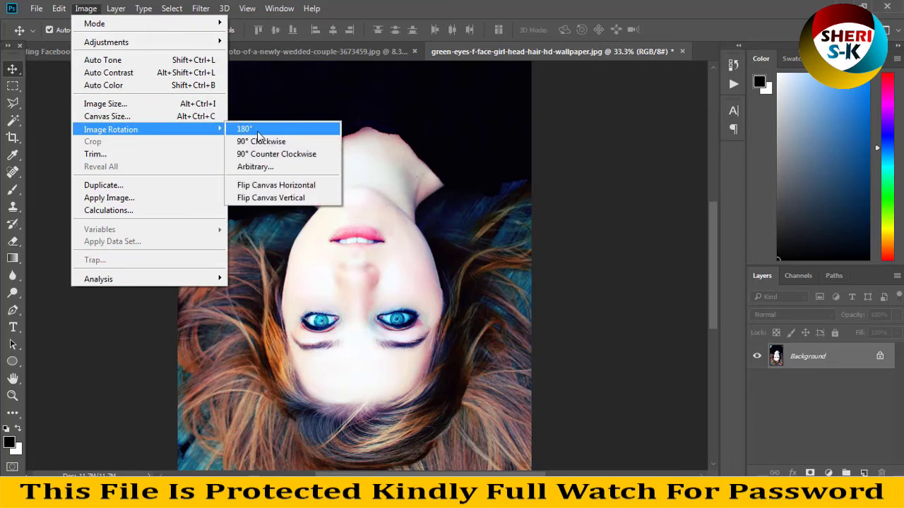
left_click(247, 129)
left_click_drag(548, 62, 682, 145)
Drag the portrait into the couple photo and scale it to fill the whole image.
left_click_drag(758, 212, 288, 139)
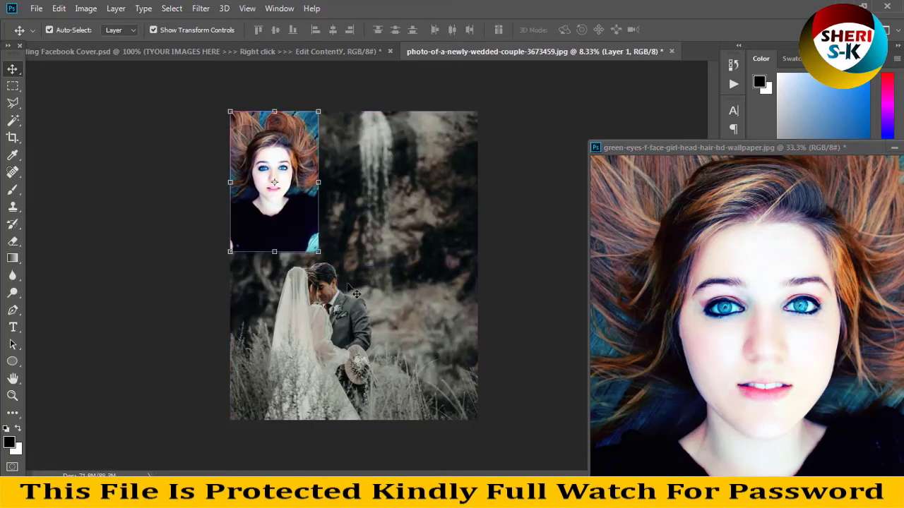
left_click_drag(320, 253, 538, 480)
left_click_drag(384, 310, 388, 252)
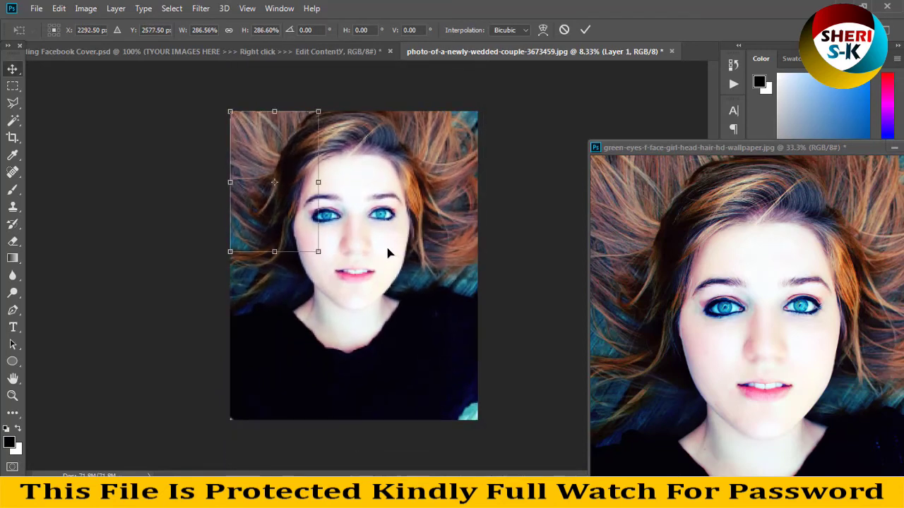
key("Return")
Flatten the portrait into the background and save the couple photo as a JPEG.
key("ctrl+e")
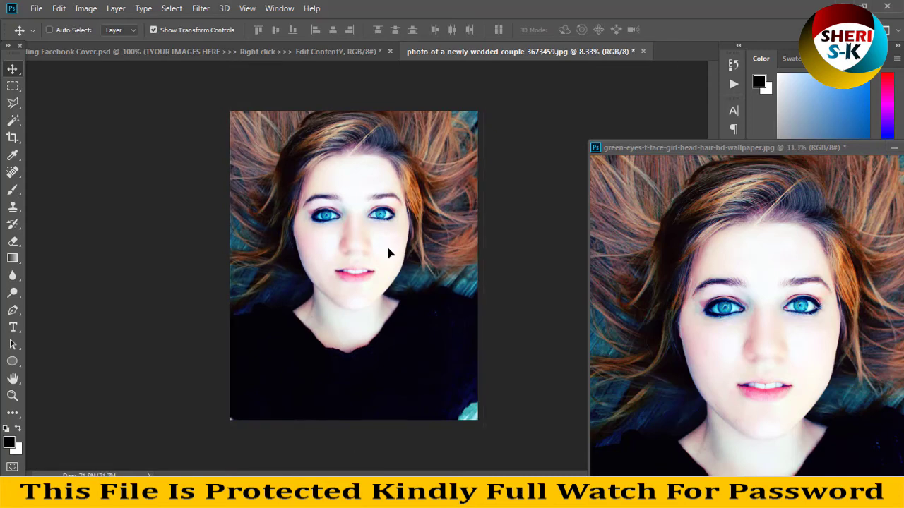
key("ctrl+s")
left_click(524, 124)
Close the green-eyes portrait without saving and switch back to the Facebook Cover PSD.
left_click_drag(736, 147, 243, 81)
left_click(473, 80)
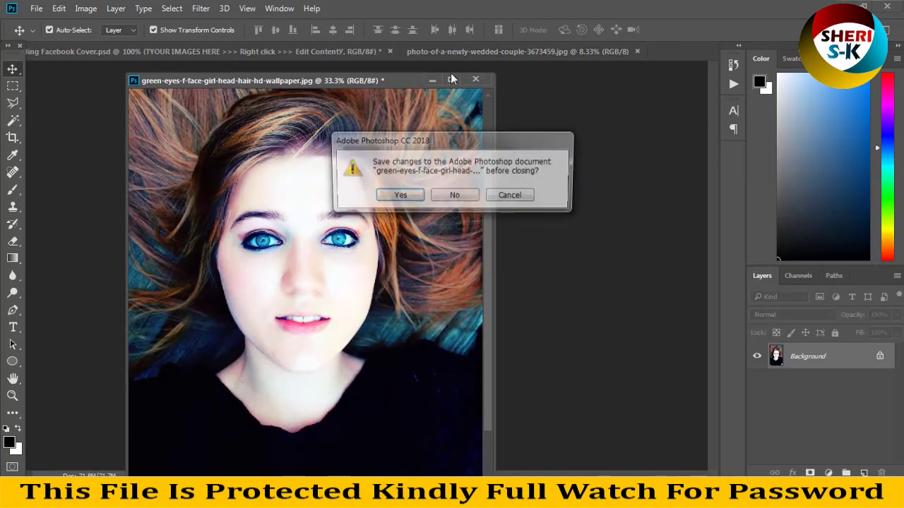
left_click(458, 197)
left_click(350, 52)
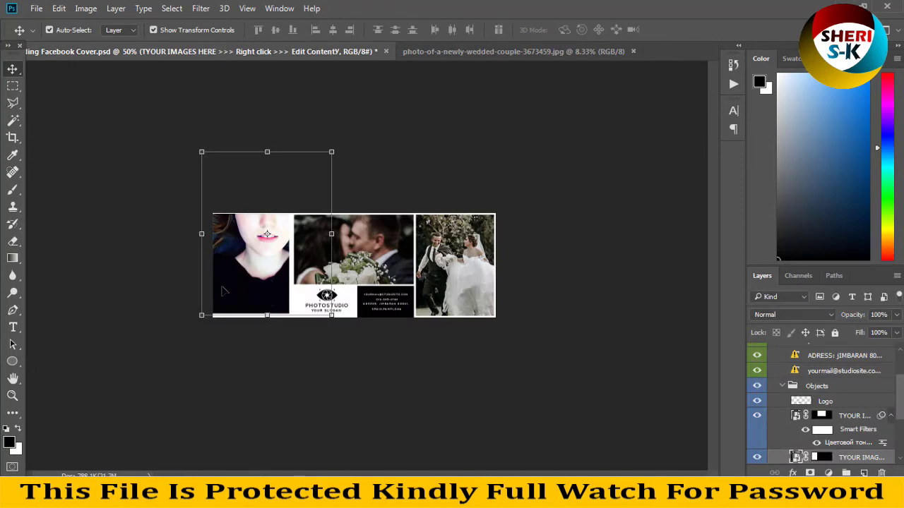
Click through the cover's photos and Color layer to select the Frame behind the contact text.
left_click(367, 260)
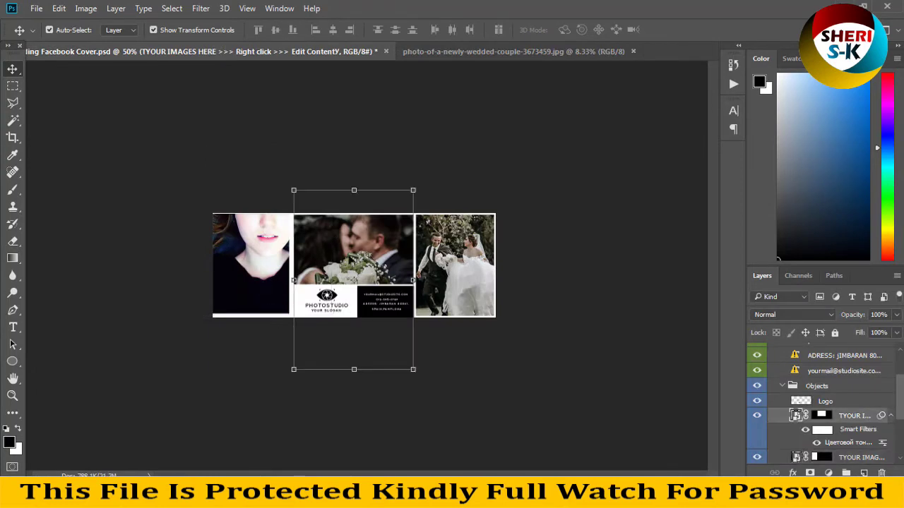
left_click(459, 261)
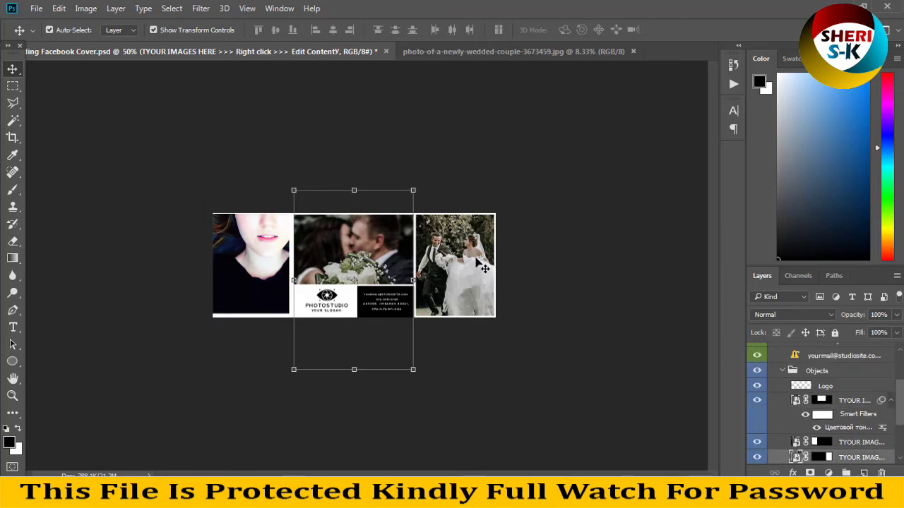
left_click(428, 264)
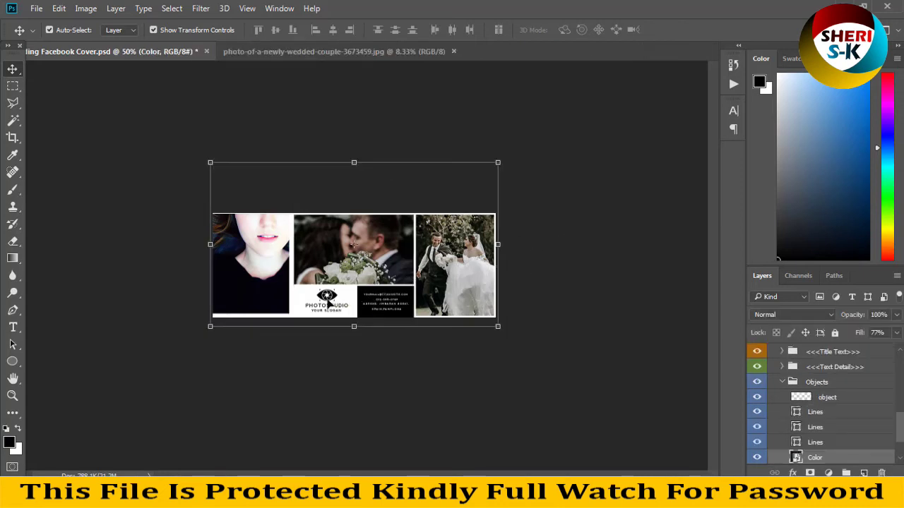
left_click(378, 314)
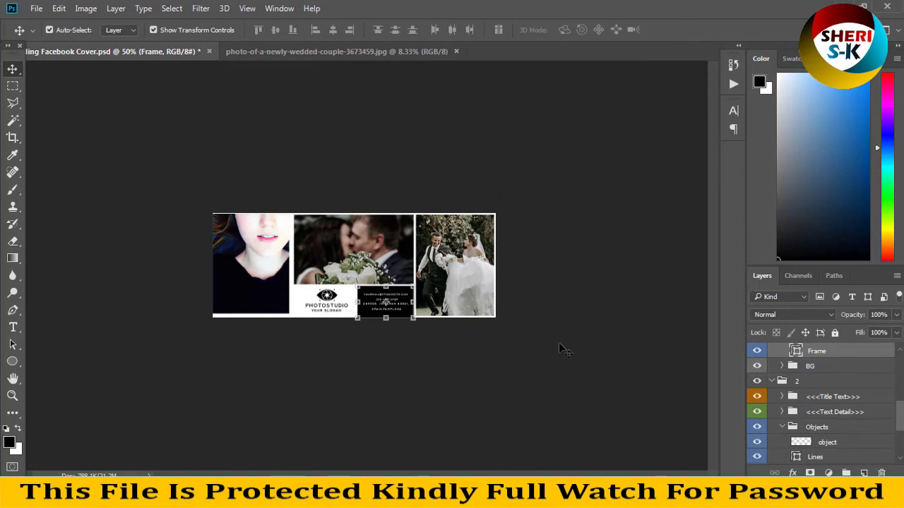
Set the Frame layer's fill to navy 0f2340 sampled from the first photo.
double_click(796, 352)
left_click_drag(471, 84, 697, 122)
left_click(434, 275)
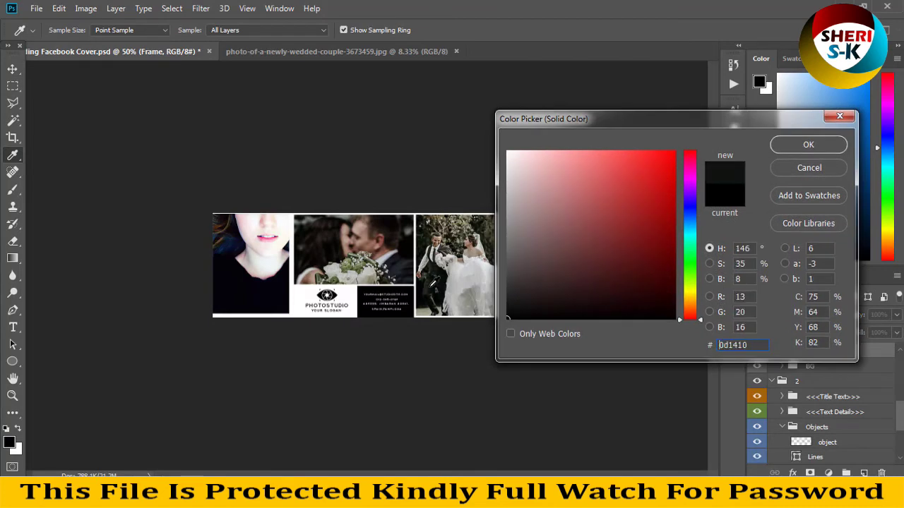
left_click(440, 223)
left_click(242, 291)
left_click(283, 255)
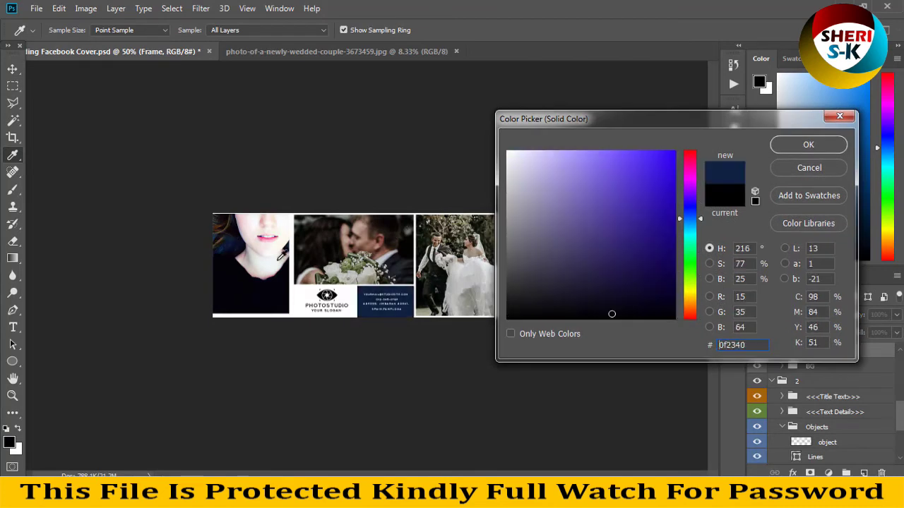
left_click(808, 144)
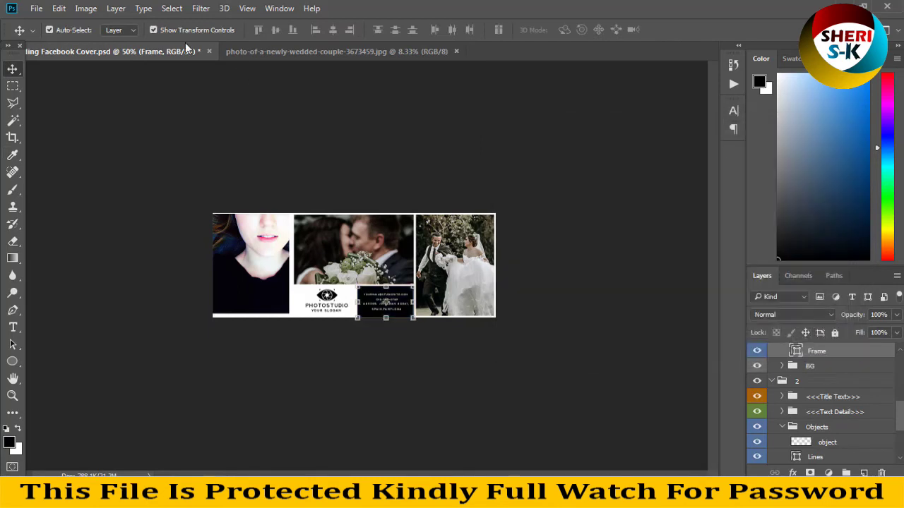
Close the couple photo document and inspect group 1's Text Detail and Title Text subgroups.
left_click(456, 52)
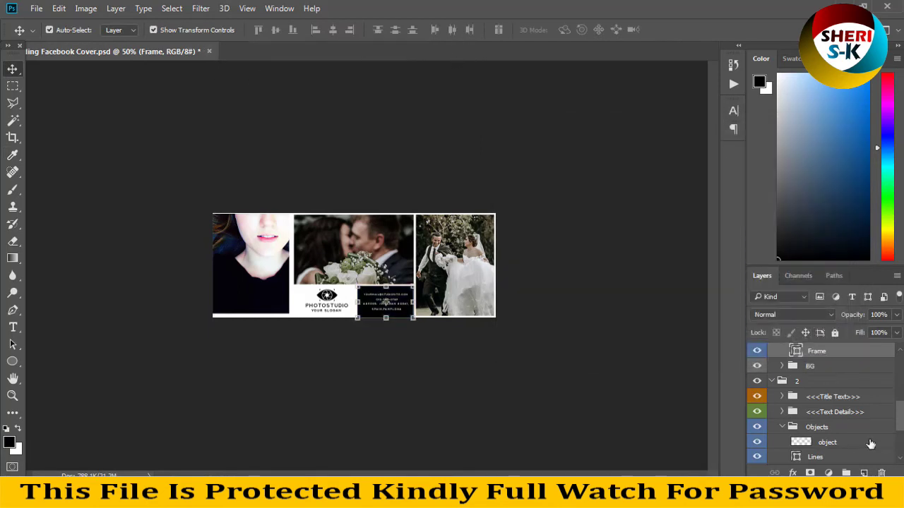
scroll(833, 417, "up", 2)
left_click(781, 371)
scroll(778, 362, "down", 3)
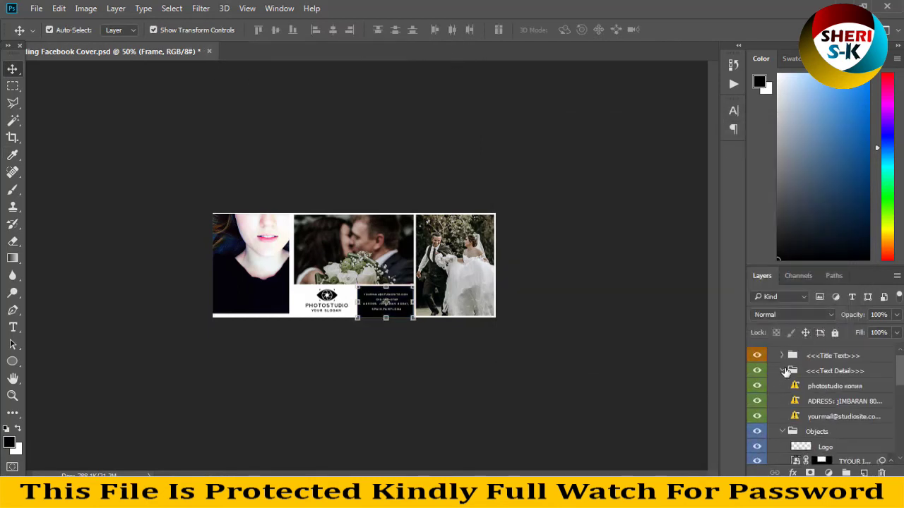
left_click(782, 370)
left_click(782, 355)
left_click(775, 361)
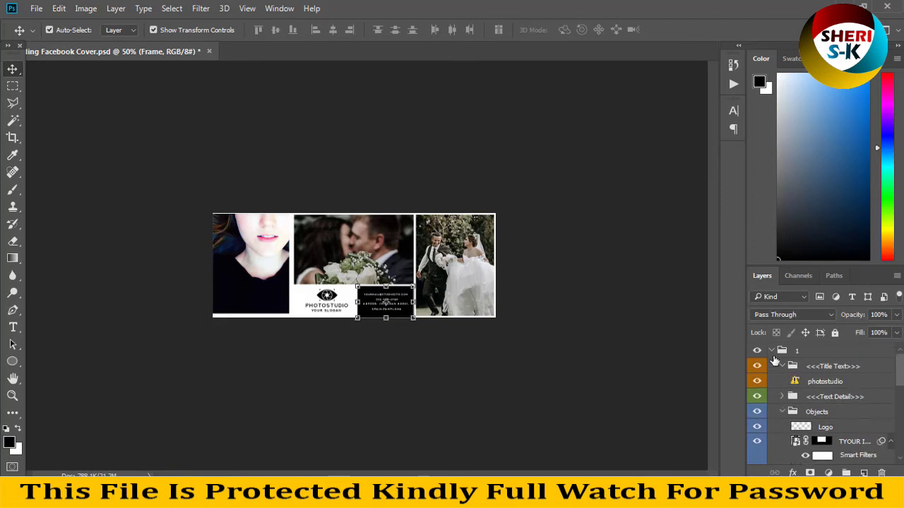
left_click(774, 359)
left_click(773, 351)
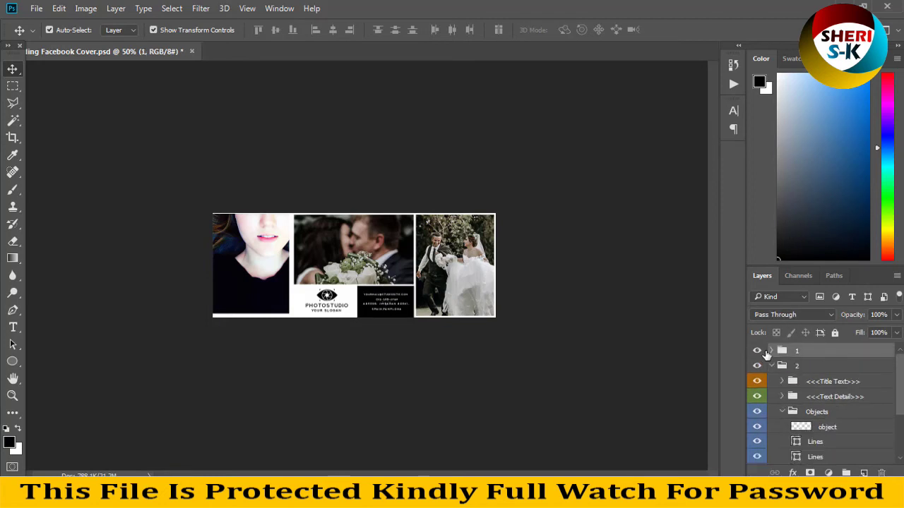
Hide group 1 and explore group 2's logo and background layers, nudging the dark photo.
left_click(757, 351)
left_click(791, 368)
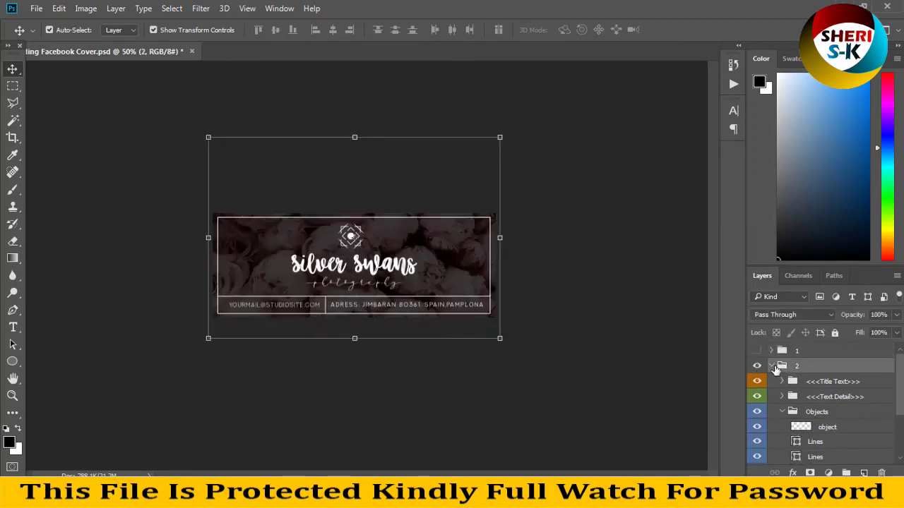
left_click(771, 366)
left_click(772, 366)
scroll(822, 406, "down", 1)
left_click(813, 413)
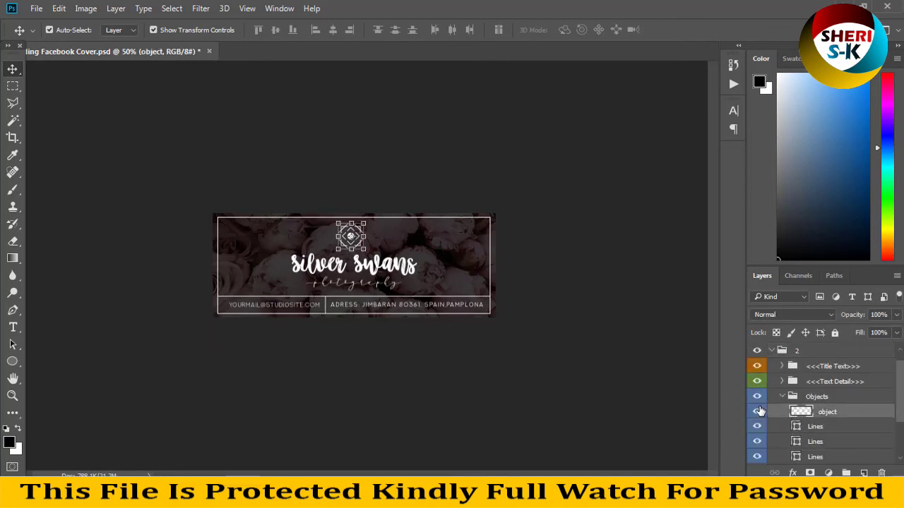
left_click(757, 413)
left_click(757, 412)
scroll(757, 434, "down", 1)
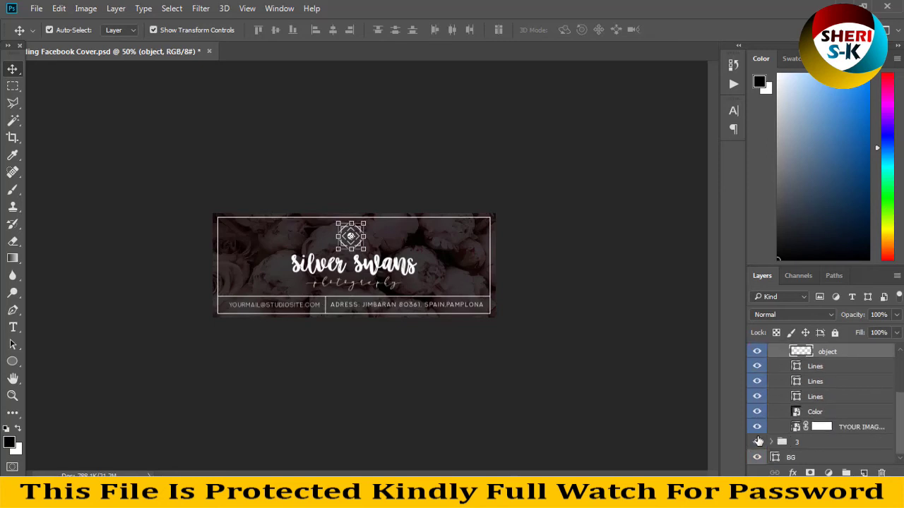
left_click(797, 427)
left_click_drag(438, 253, 447, 273)
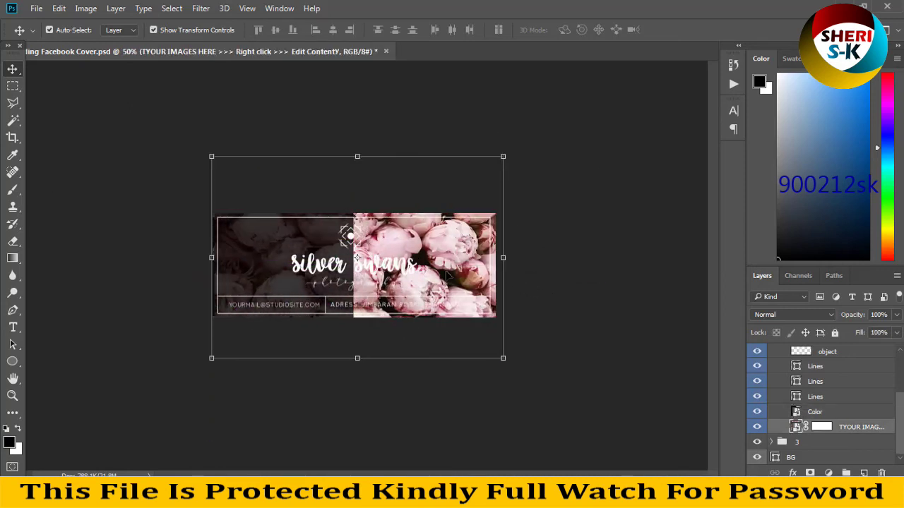
Close the cover template without saving and minimise Photoshop.
left_click(386, 52)
left_click(439, 198)
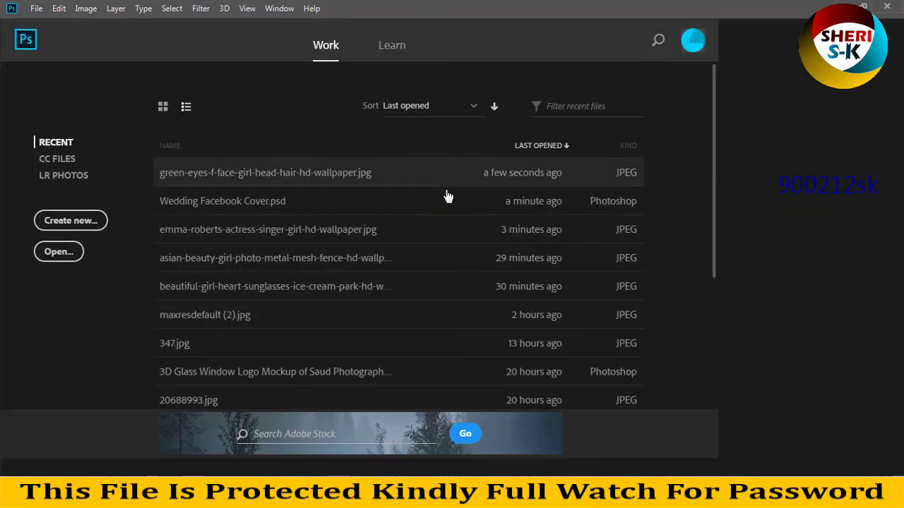
left_click(844, 7)
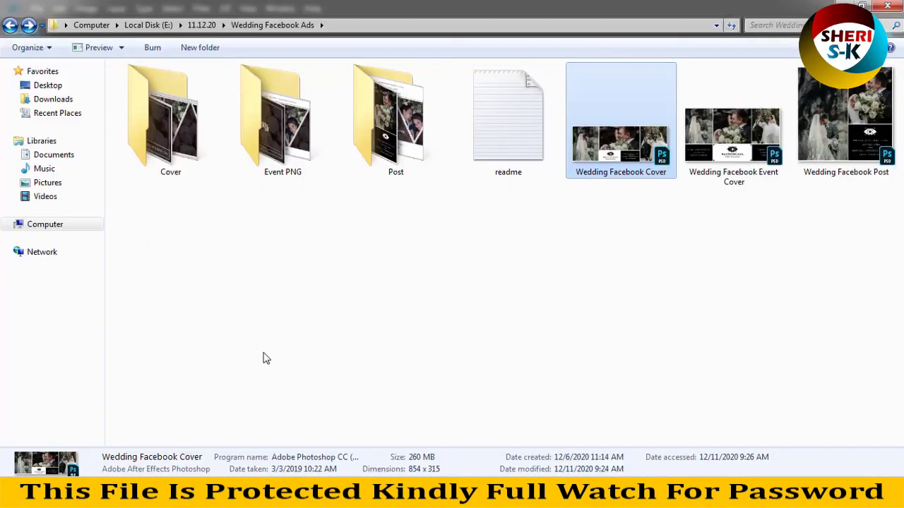